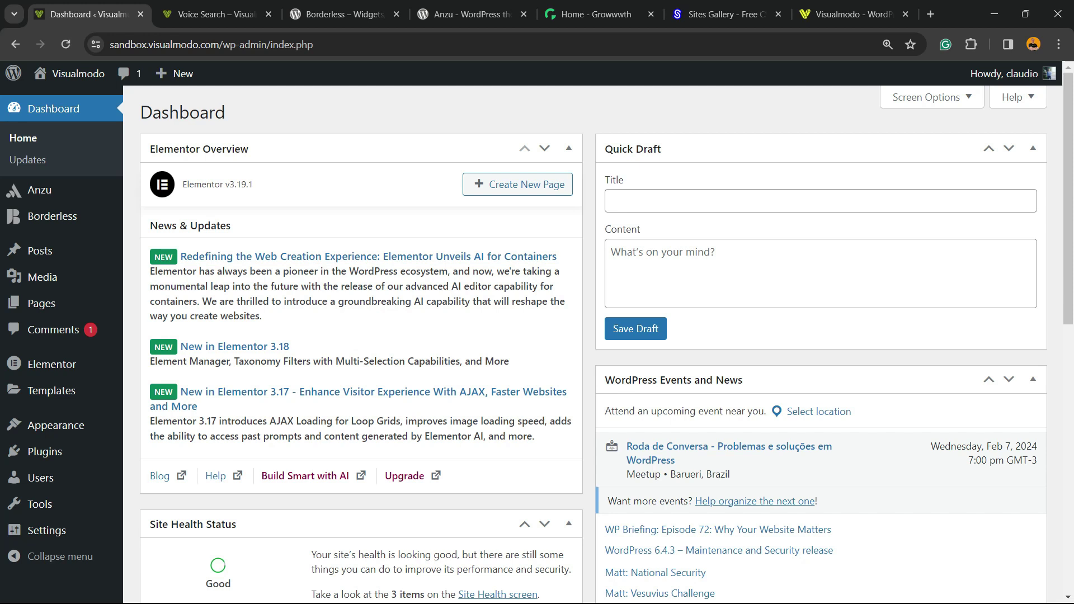
- View the site's Voice Search page and dismiss its microphone permission request
left_click(215, 14)
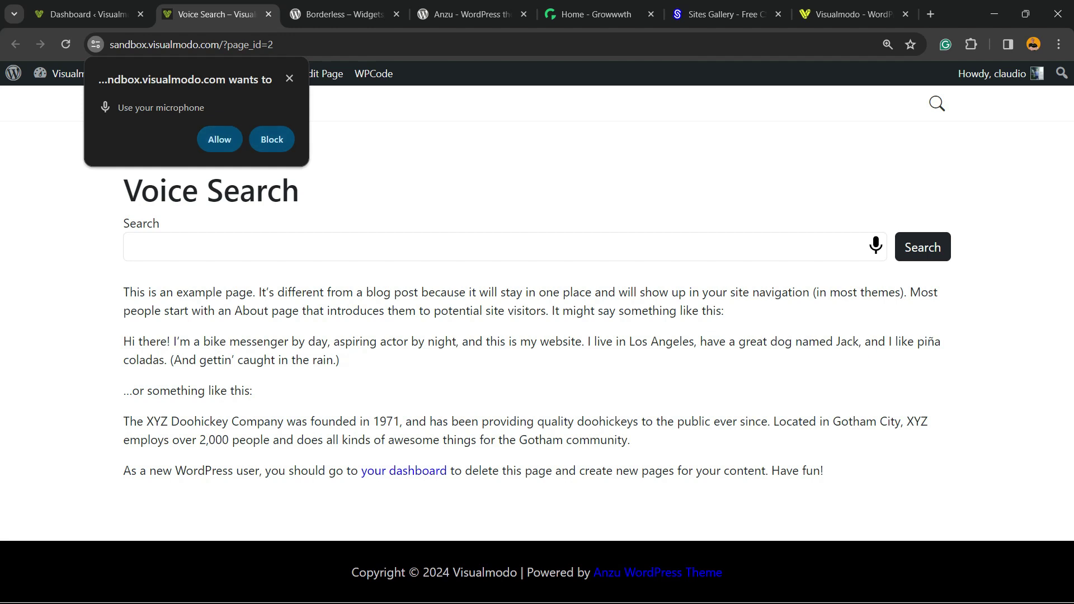
left_click(289, 78)
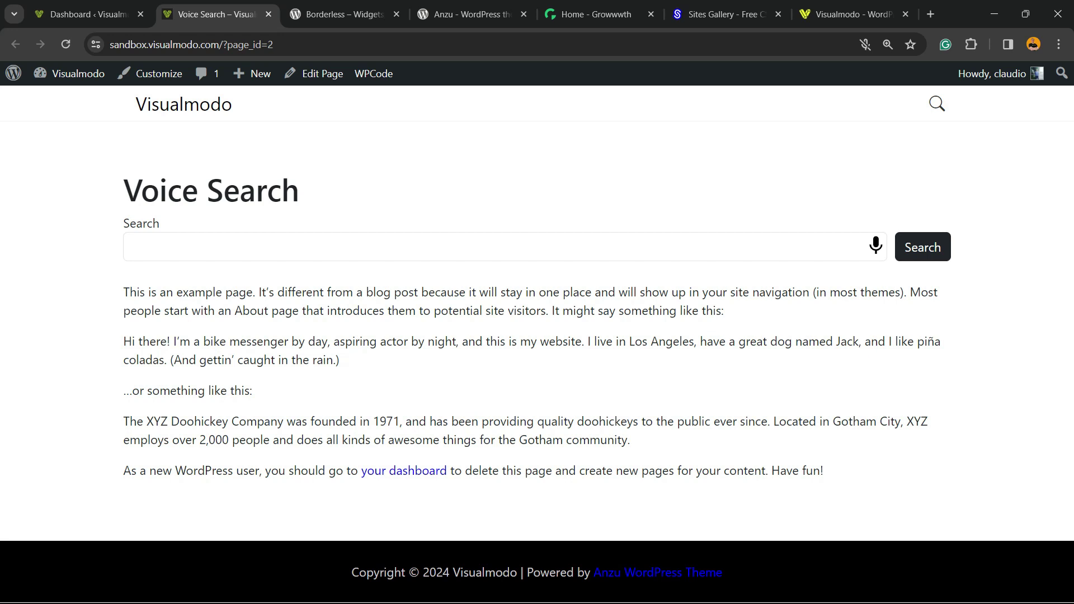
- Open the dashboard's page for adding new plugins and place the cursor in its plugin search field
left_click(90, 14)
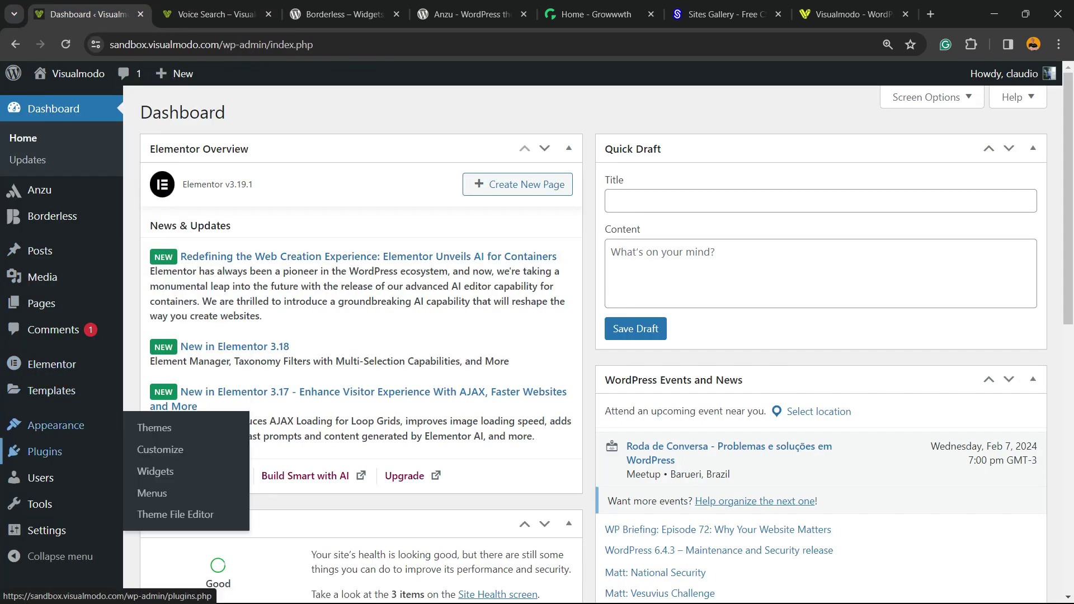
mouse_move(45, 452)
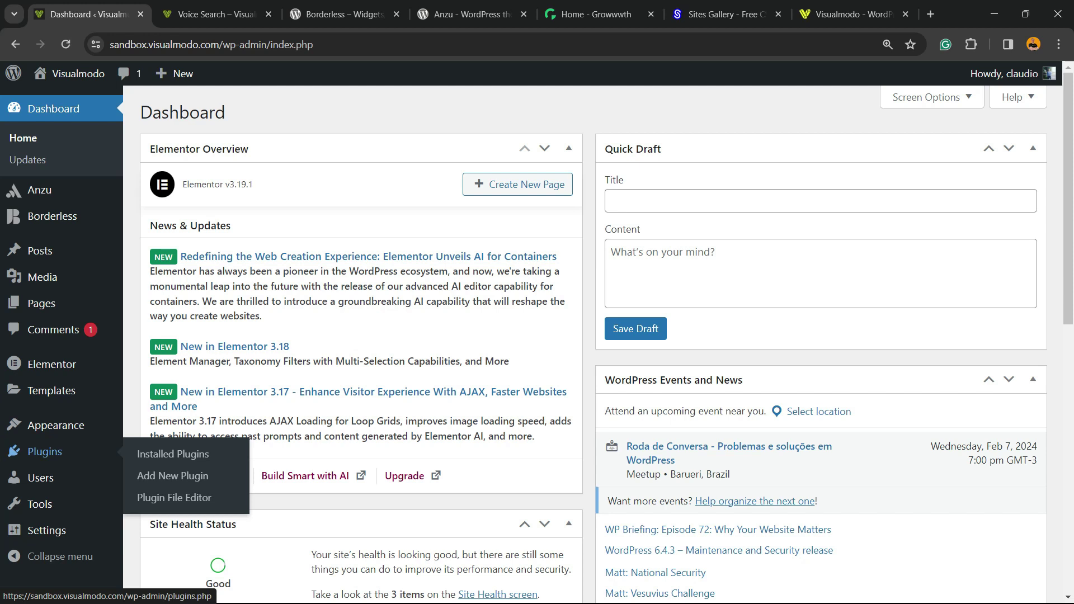
left_click(180, 475)
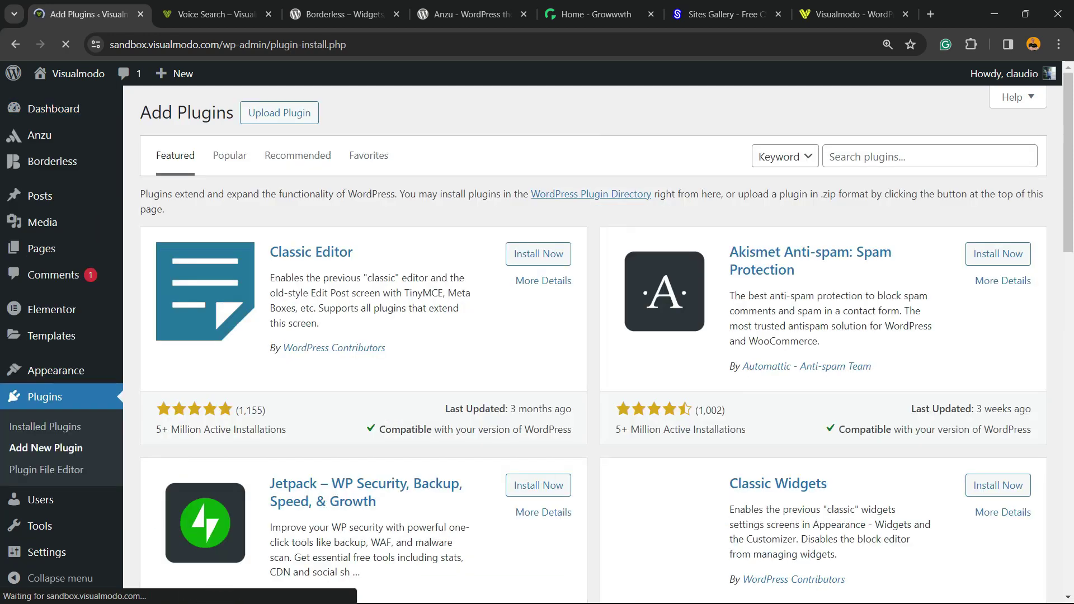
key("ctrl")
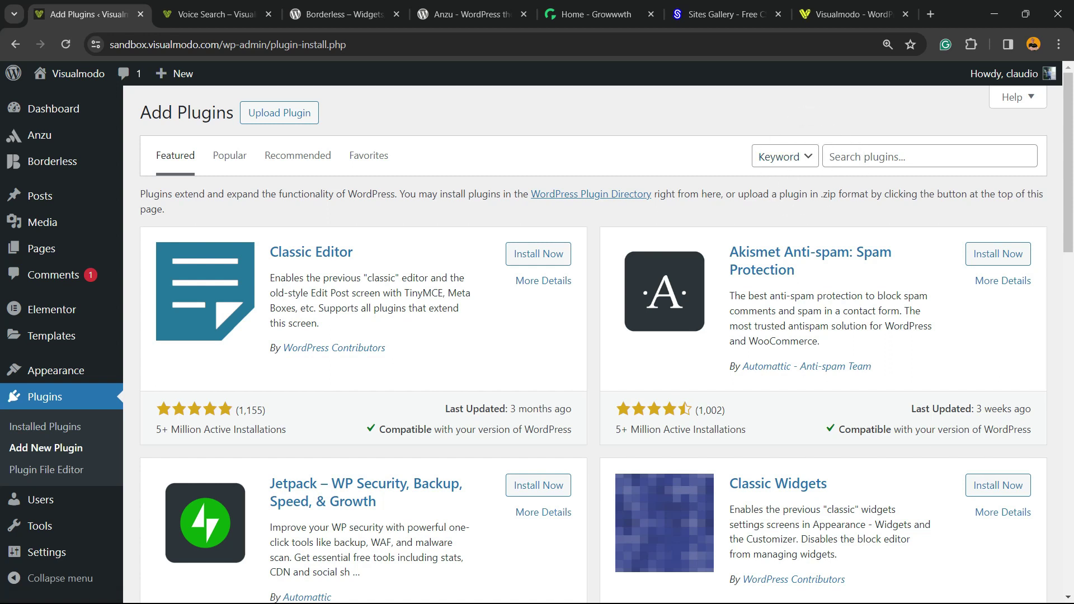
left_click(887, 156)
key("ctrl+v")
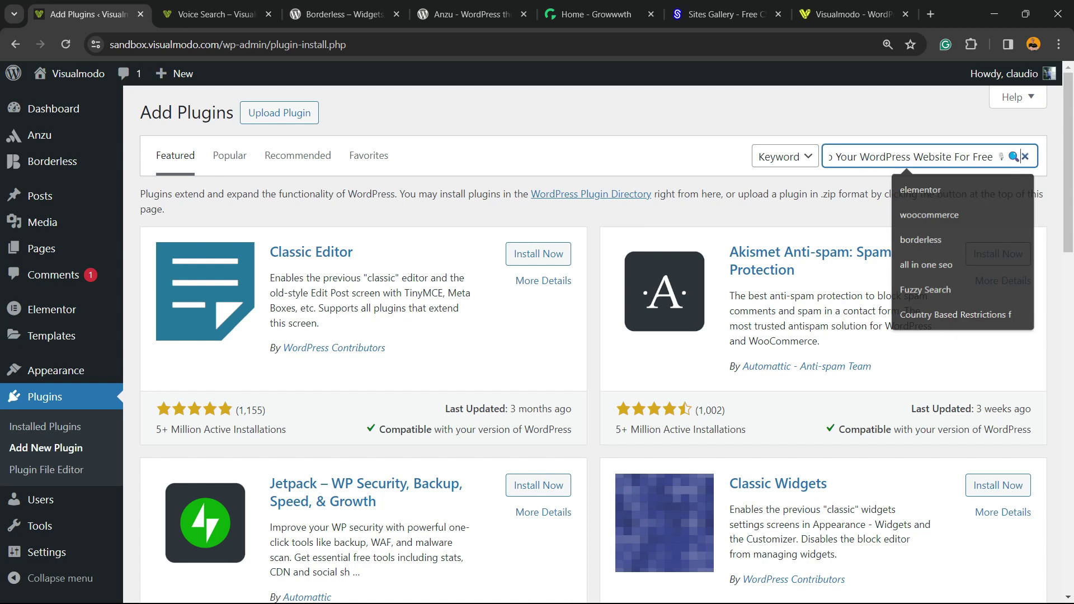
triple_click(886, 156)
key("Return")
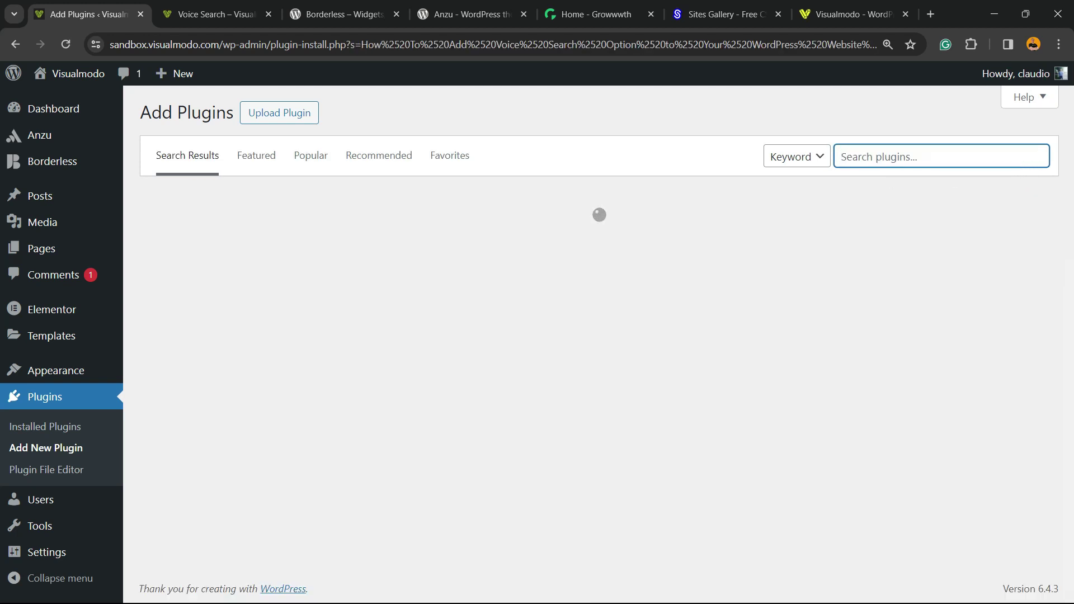
- Search the plugin directory for "voice search"
type("vo")
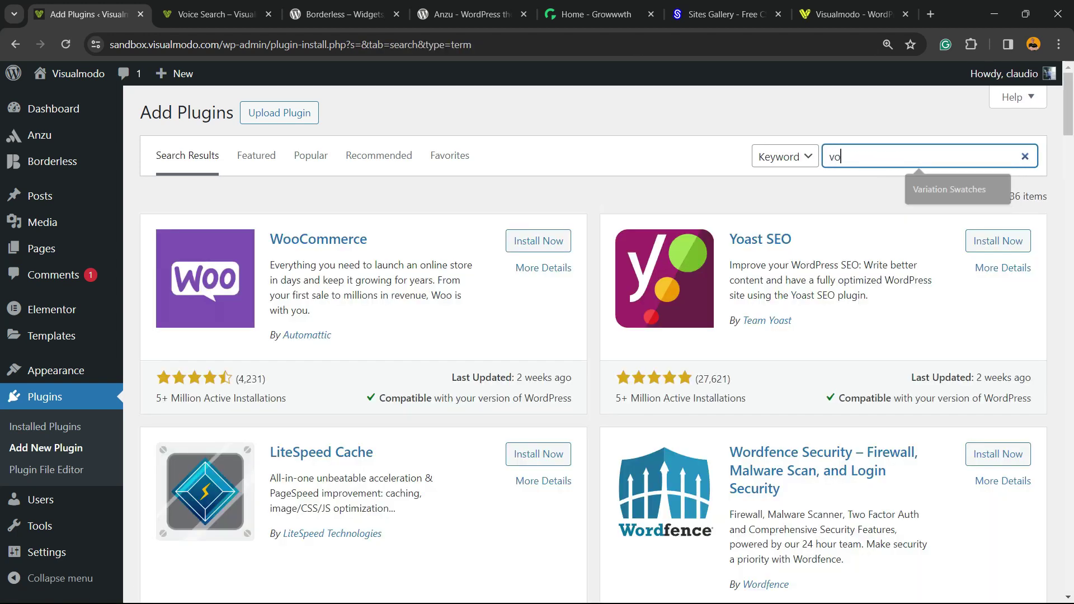
type("ice sear")
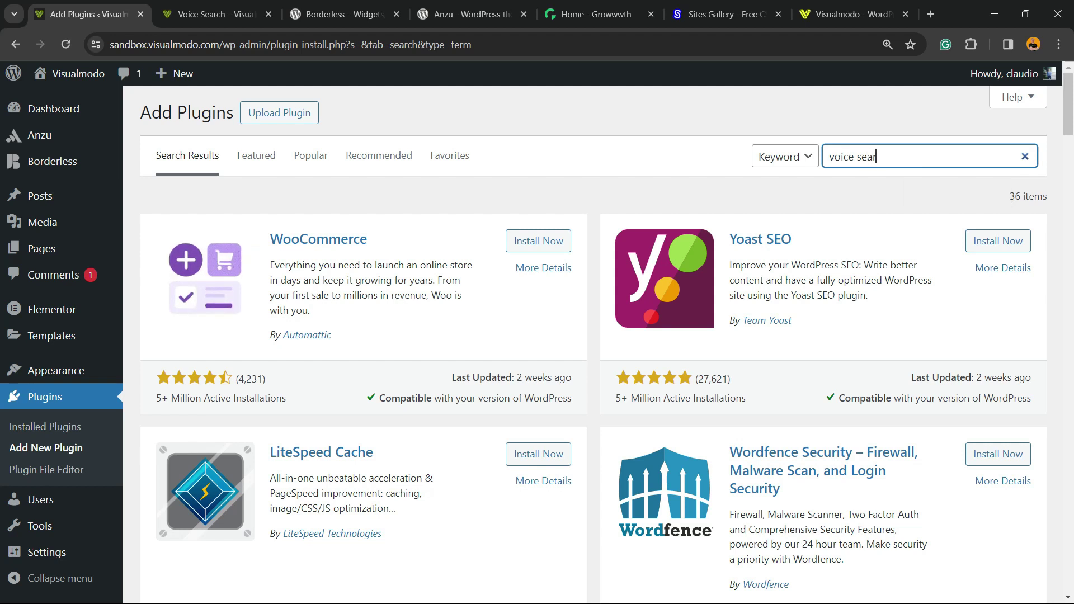
type("ch")
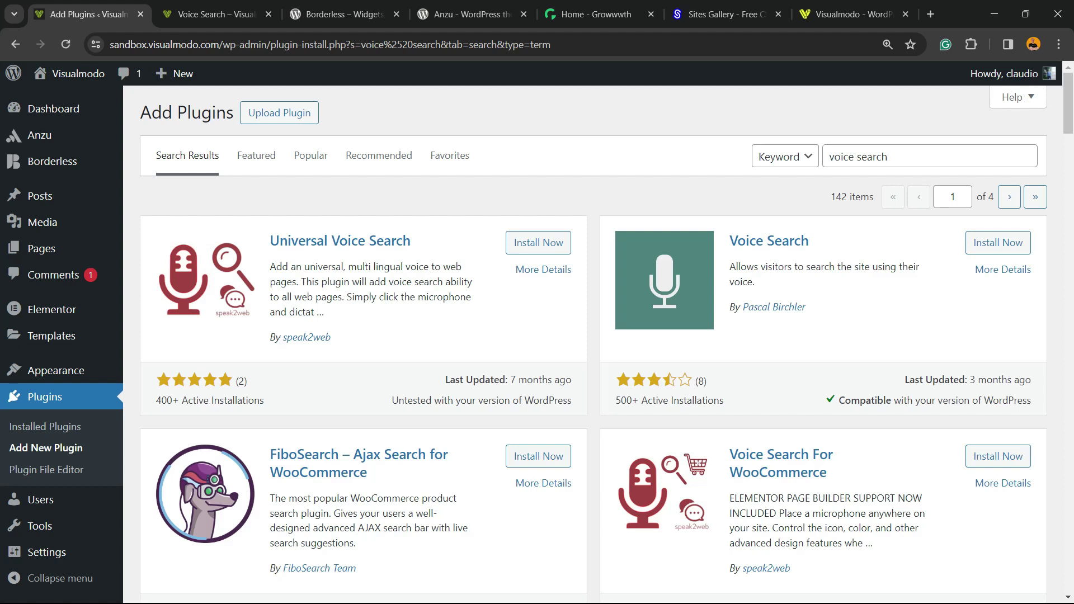
- Install and activate the plugin named Voice Search that allows visitors to search the site using their voice
left_click_drag(810, 240, 728, 241)
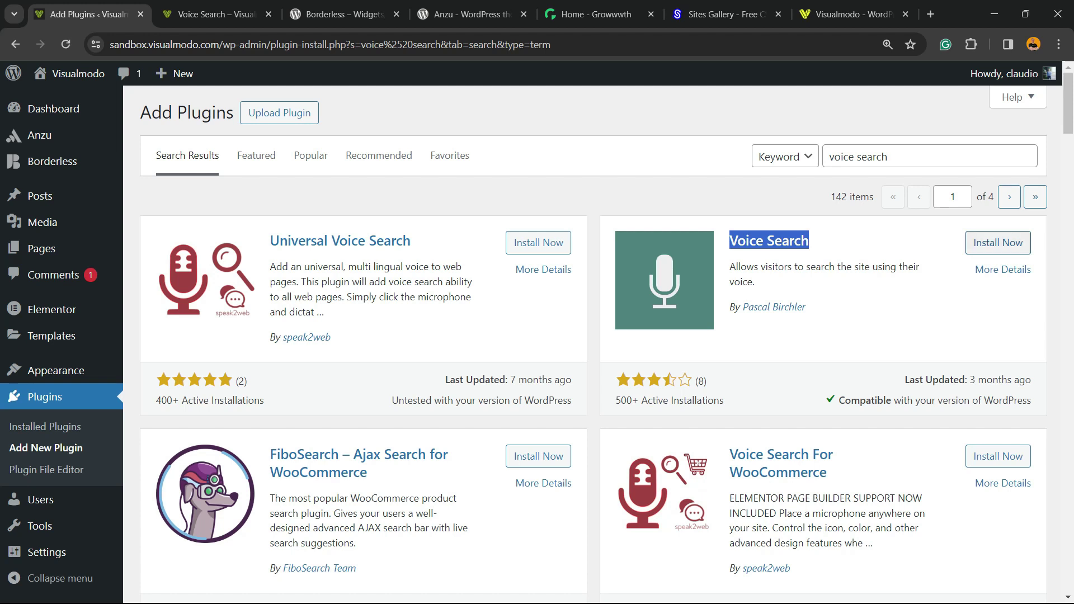
left_click(998, 242)
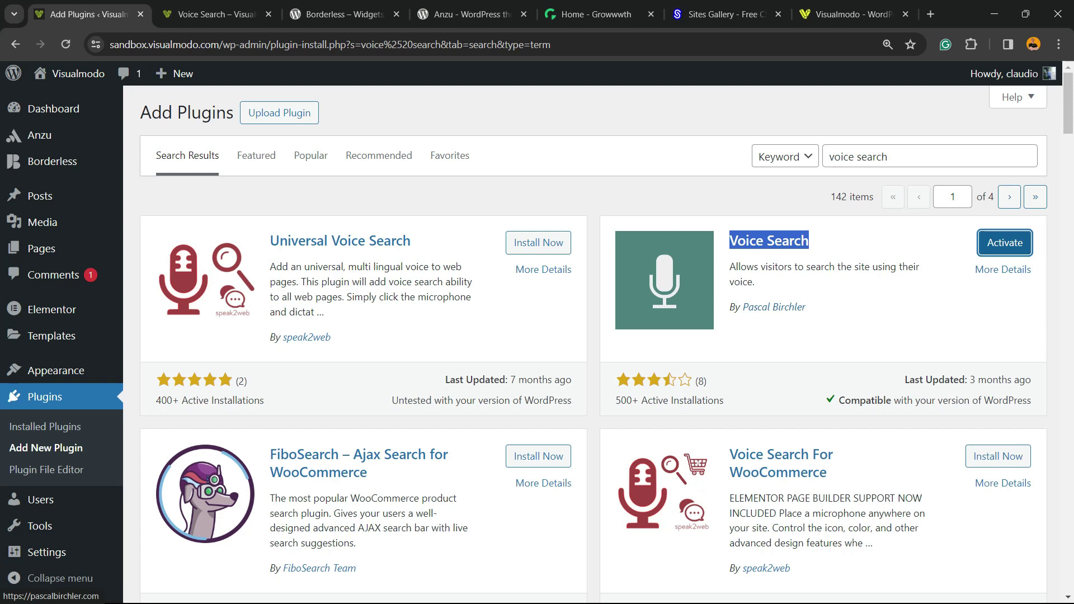
left_click(984, 242)
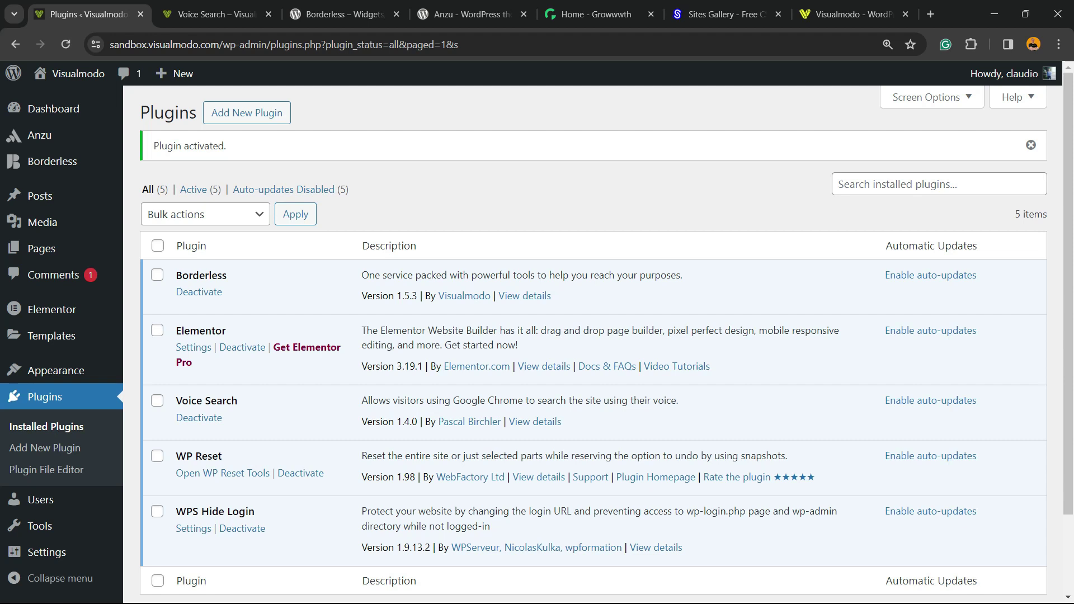
- Look over the installed plugins list and glance at the site's Voice Search page
scroll(606, 334, "down", 2)
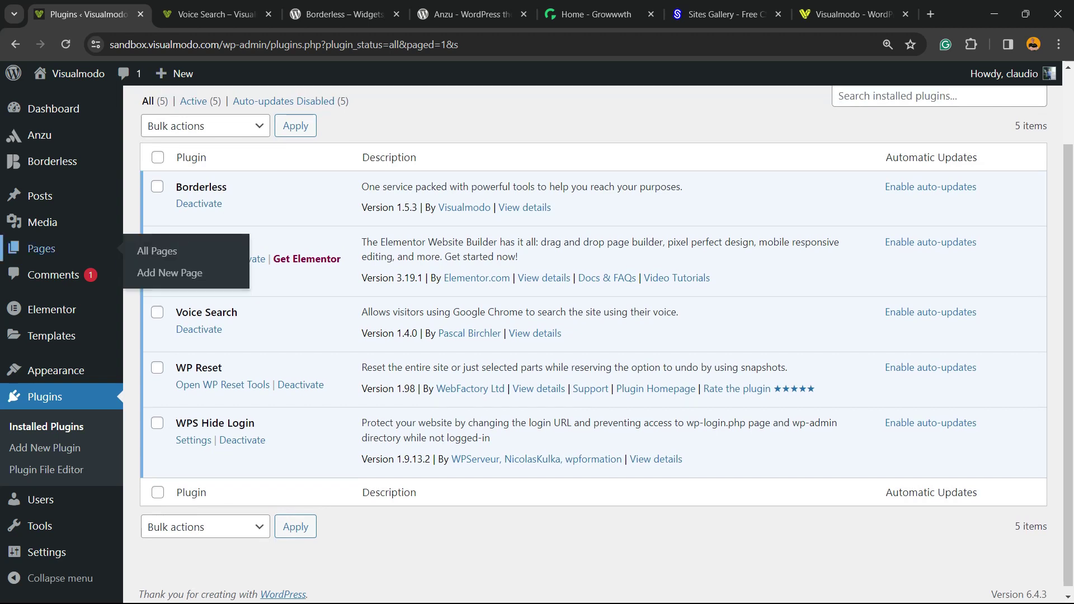
scroll(593, 336, "up", 2)
left_click(213, 14)
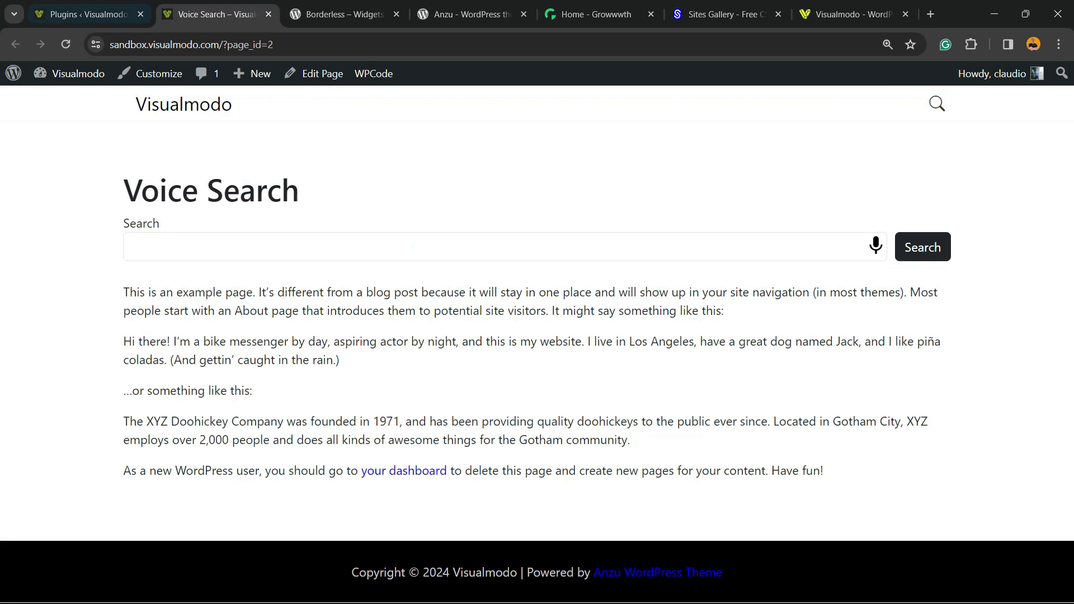
left_click(84, 14)
mouse_move(56, 370)
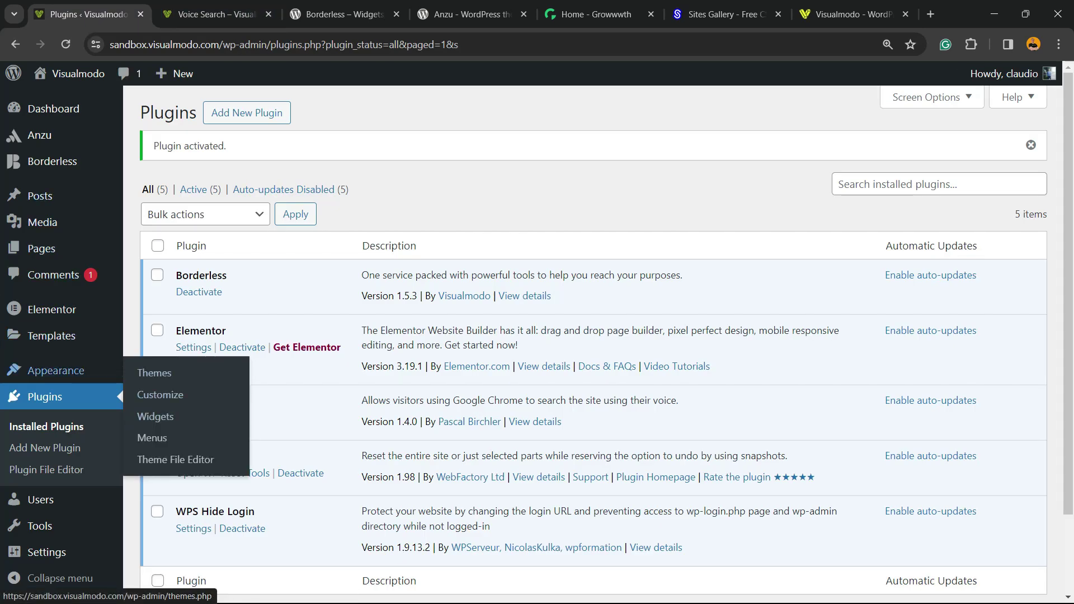
- Examine the search field and its microphone icon on the site's Voice Search page
left_click(213, 14)
left_click(395, 246)
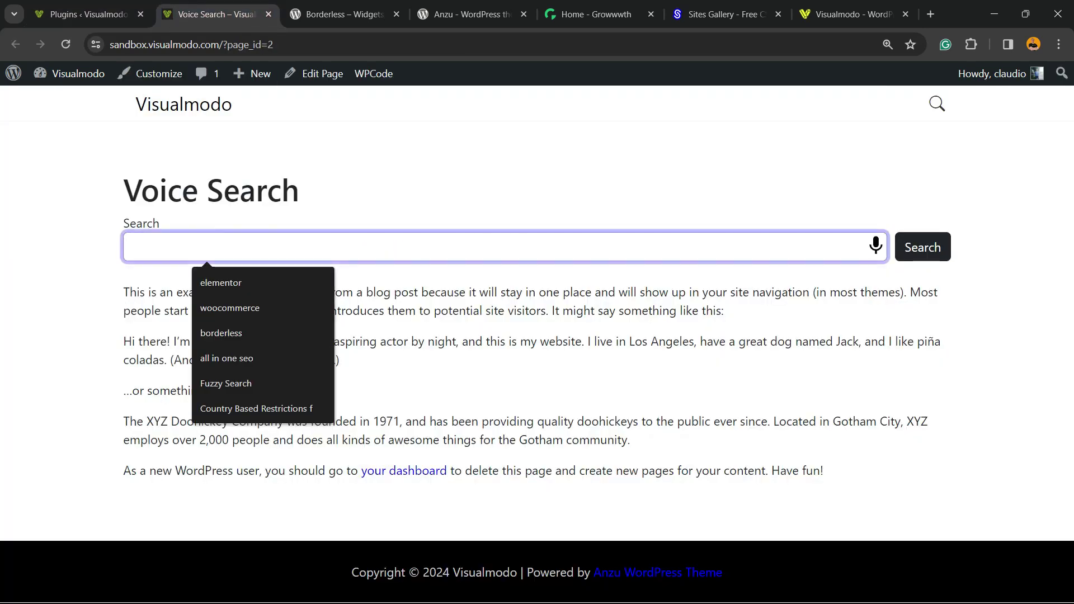
triple_click(396, 301)
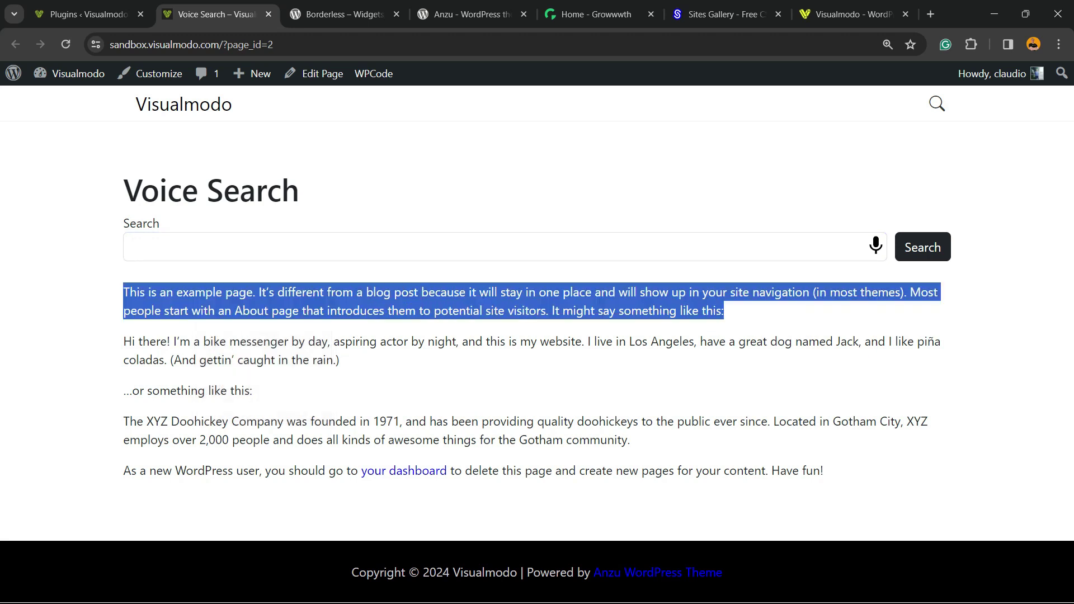
key("ctrl")
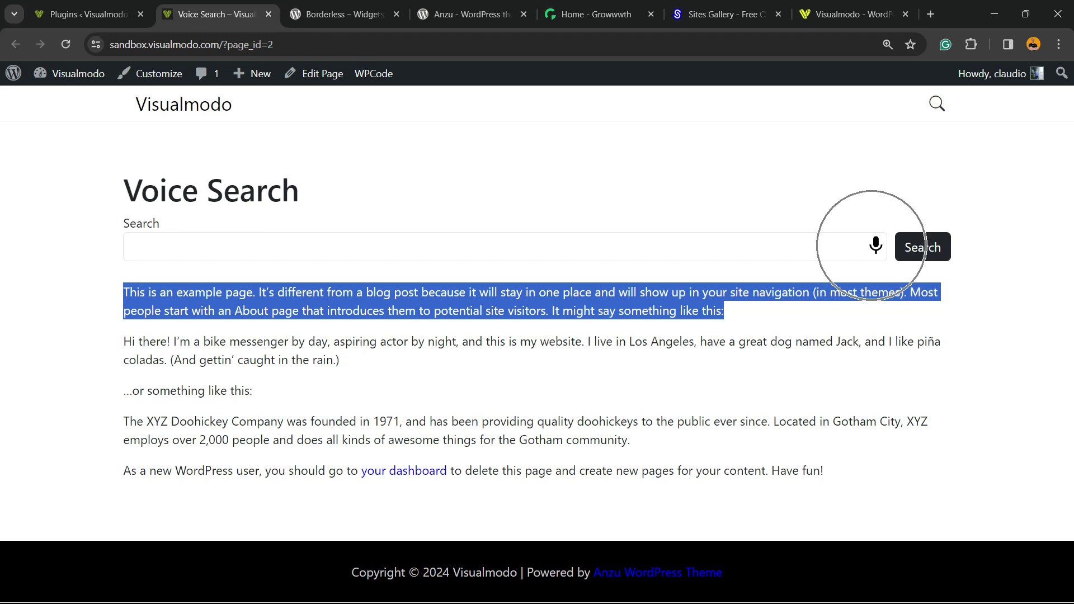
left_click(134, 247)
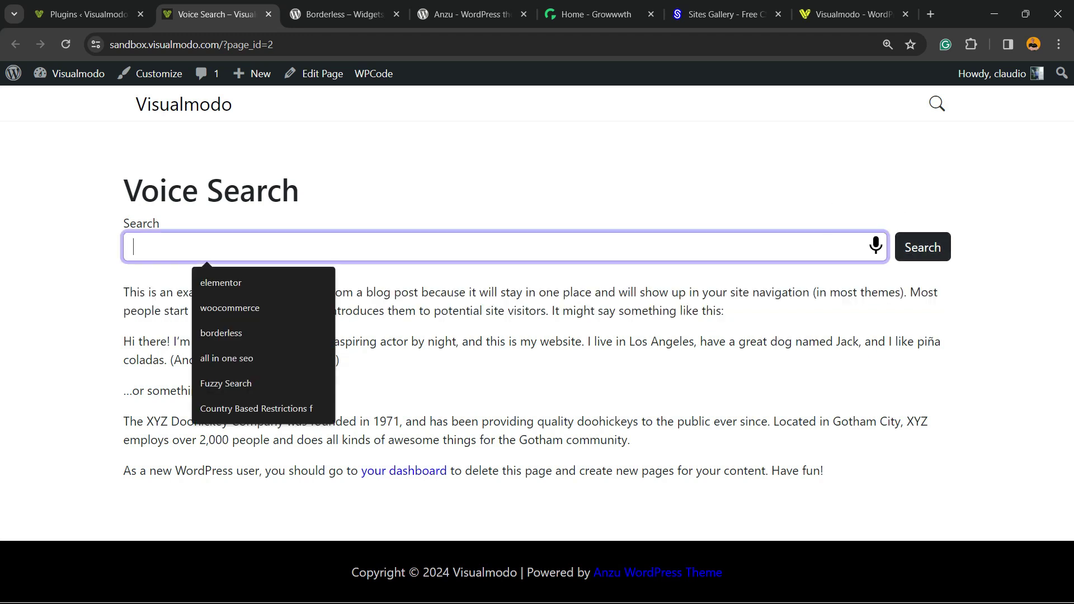
key("Escape")
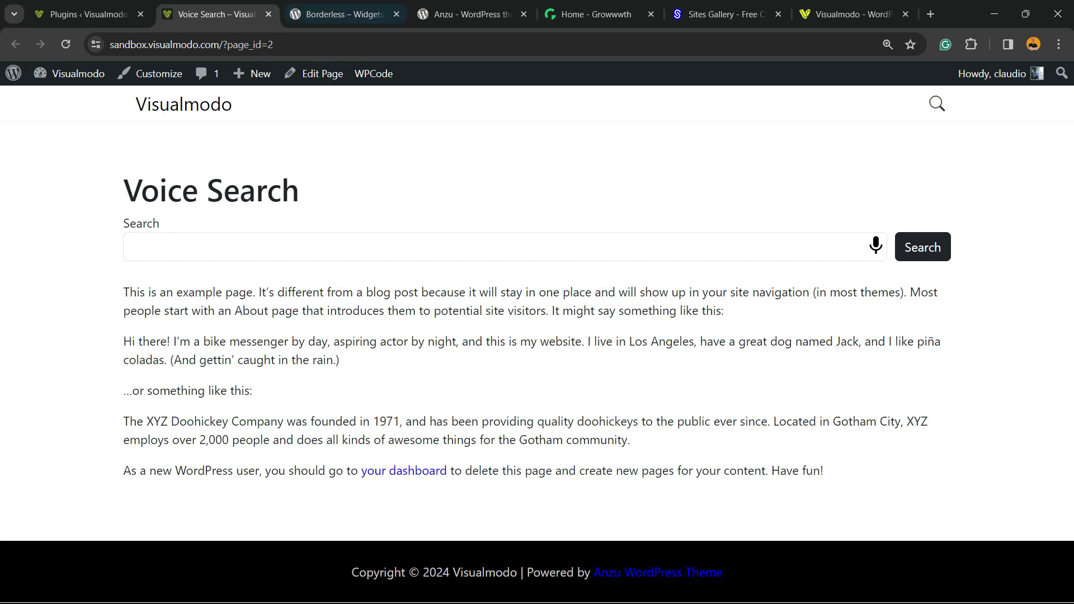
- Look at the Borderless plugin page and the Anzu theme page on WordPress.org
left_click(341, 14)
scroll(531, 331, "down", 3)
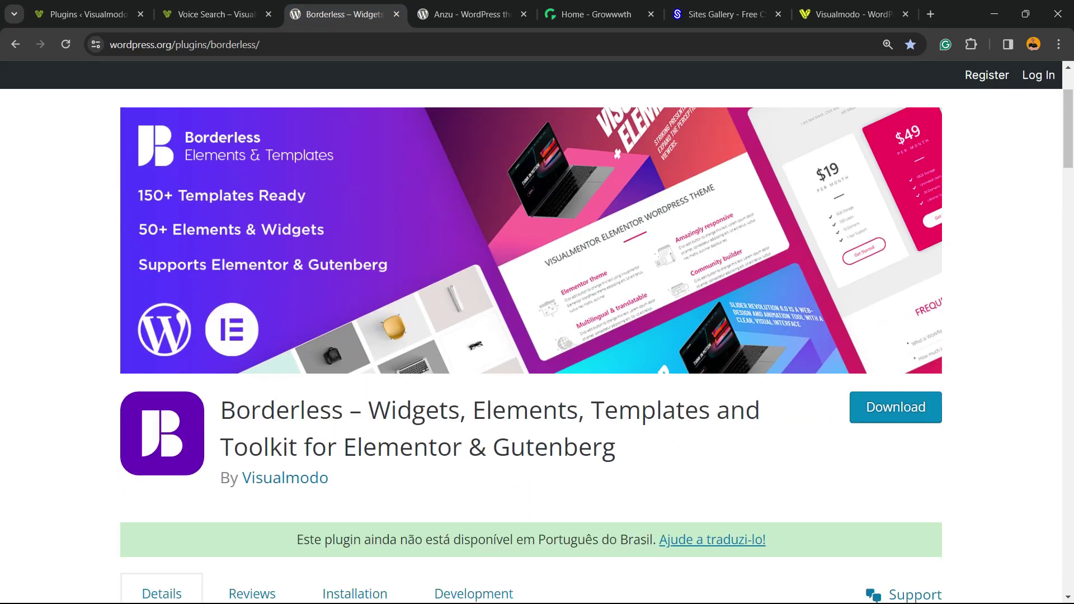
scroll(531, 332, "up", 3)
left_click(469, 14)
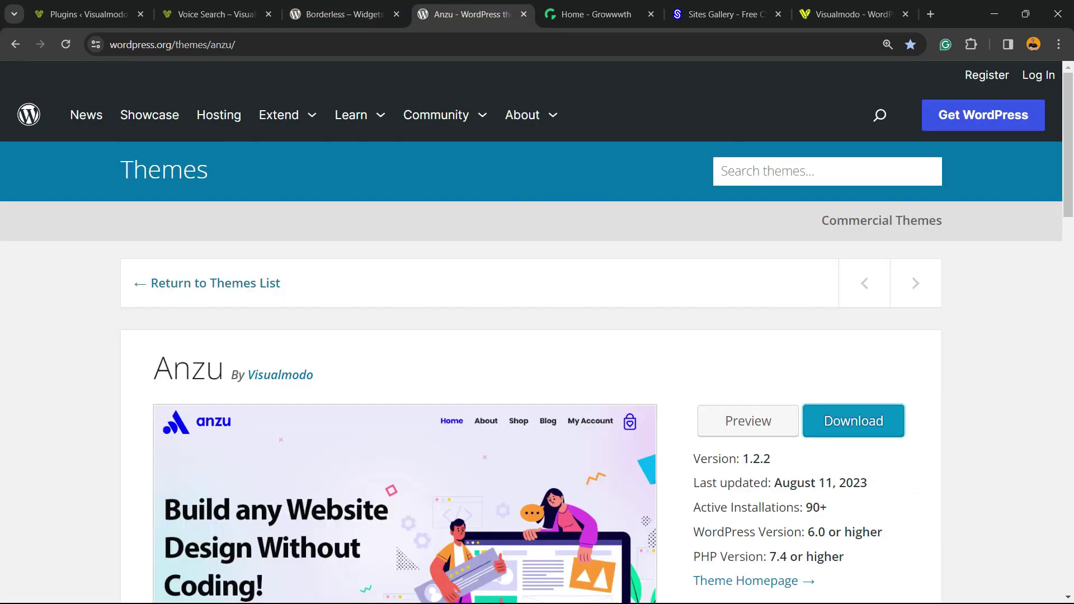
- Browse the listings on the Growwwth guest posting website and the Sites Gallery website
key("ctrl+Tab")
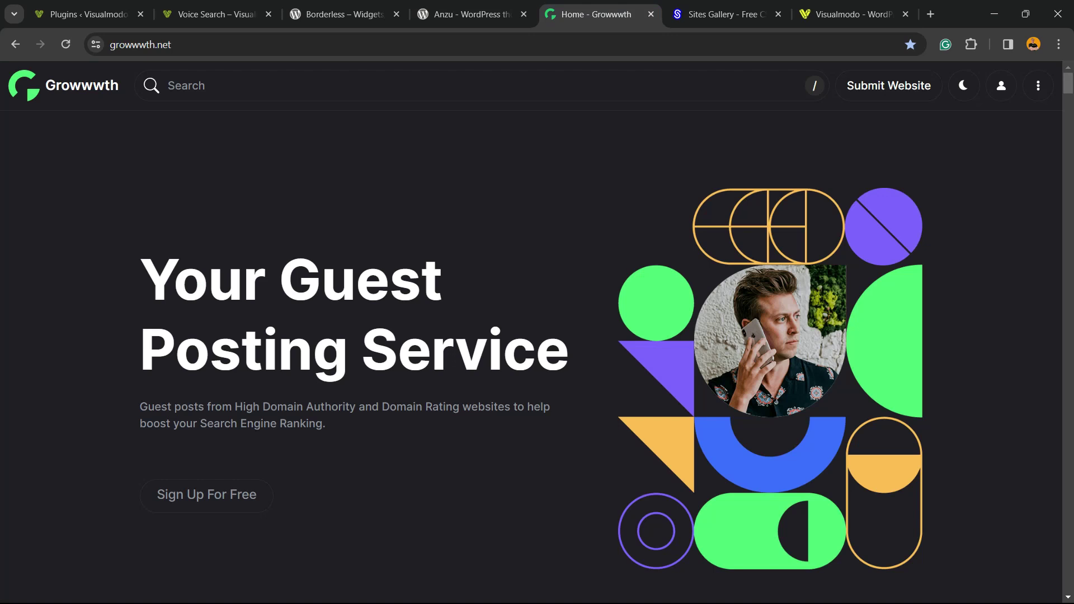
scroll(537, 336, "down", 10)
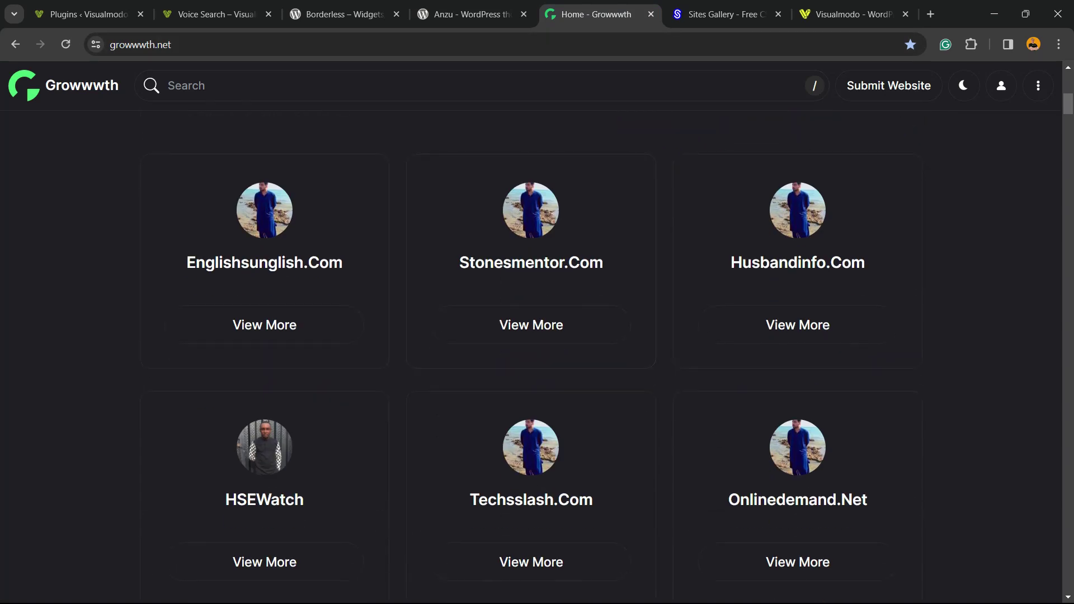
scroll(537, 336, "down", 12)
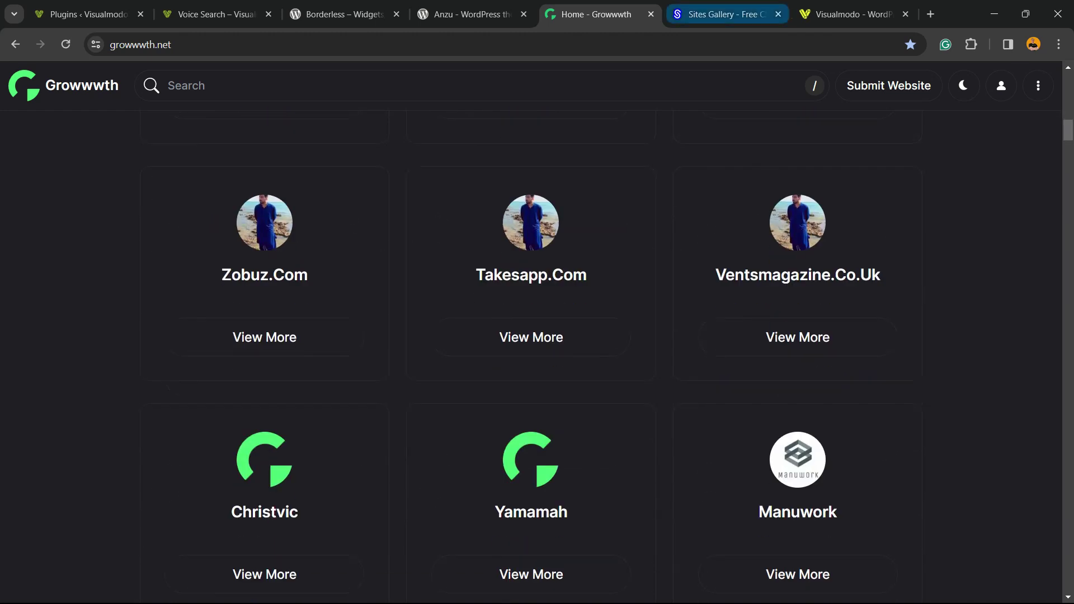
key("ctrl+Tab")
scroll(537, 336, "down", 5)
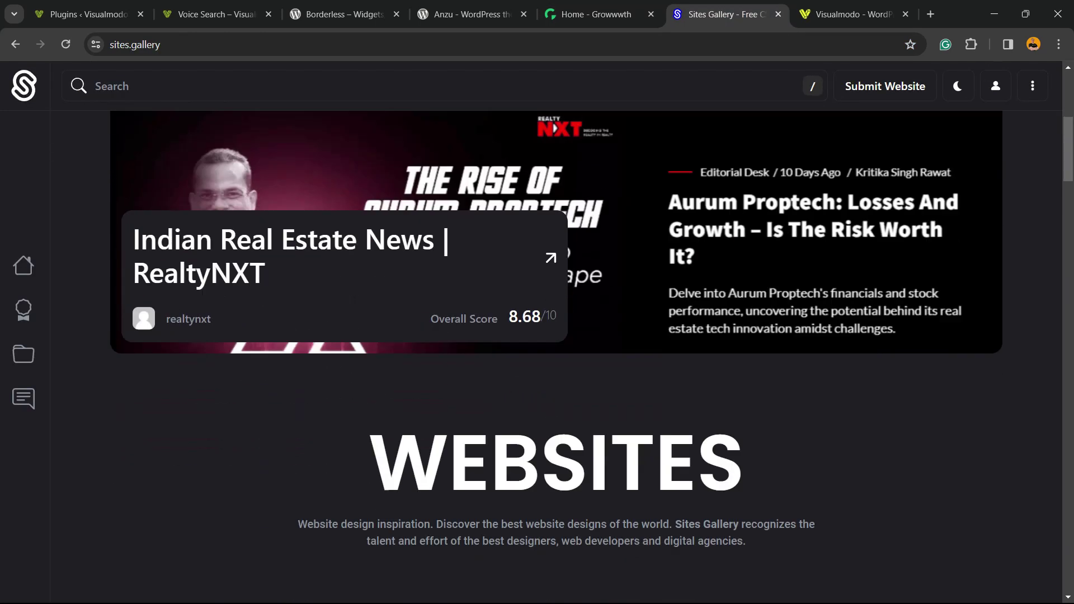
scroll(537, 358, "down", 18)
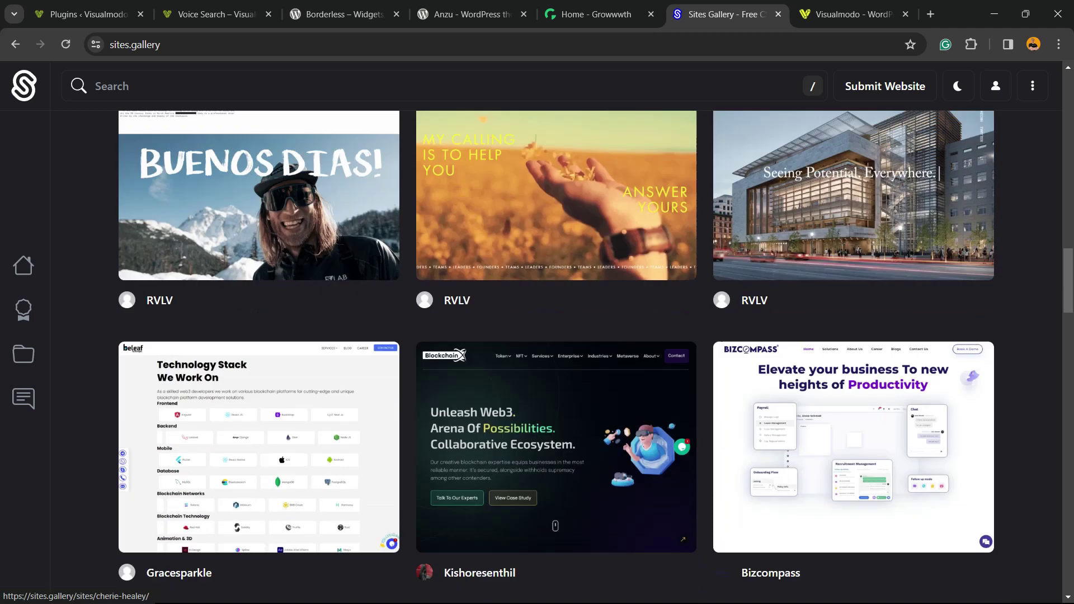
scroll(537, 335, "down", 2)
- Open the Templates Library on the Visualmodo website and browse its starter templates
key("ctrl+Tab")
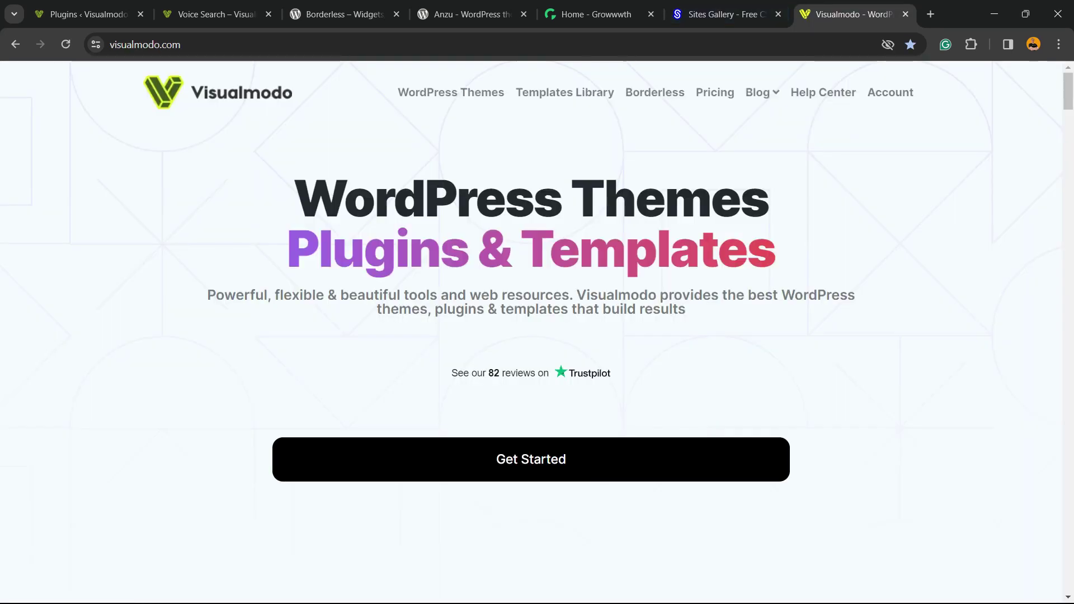
left_click(564, 92)
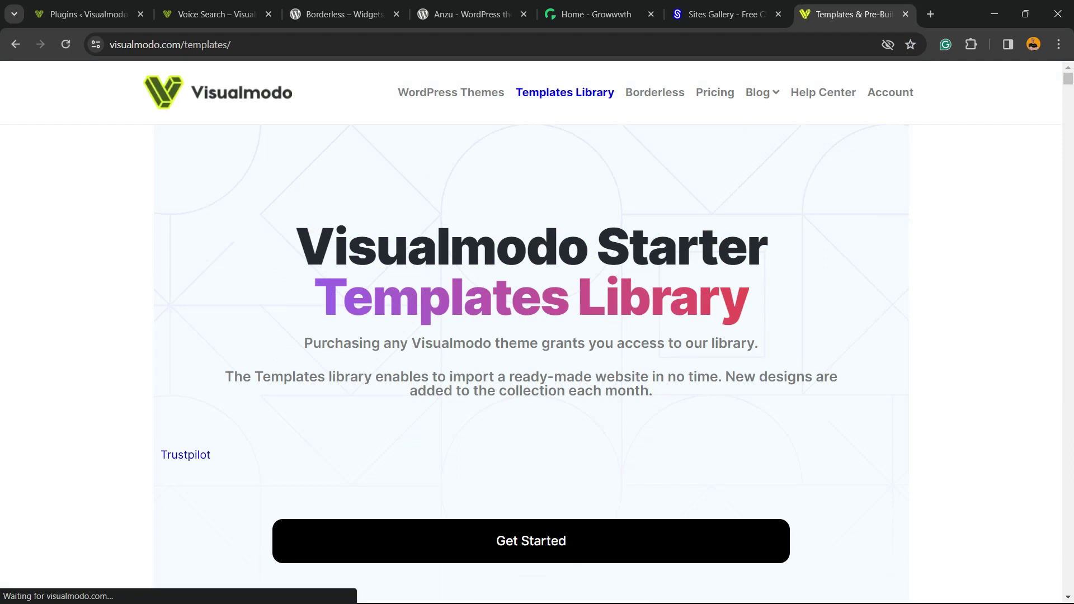
scroll(537, 335, "down", 15)
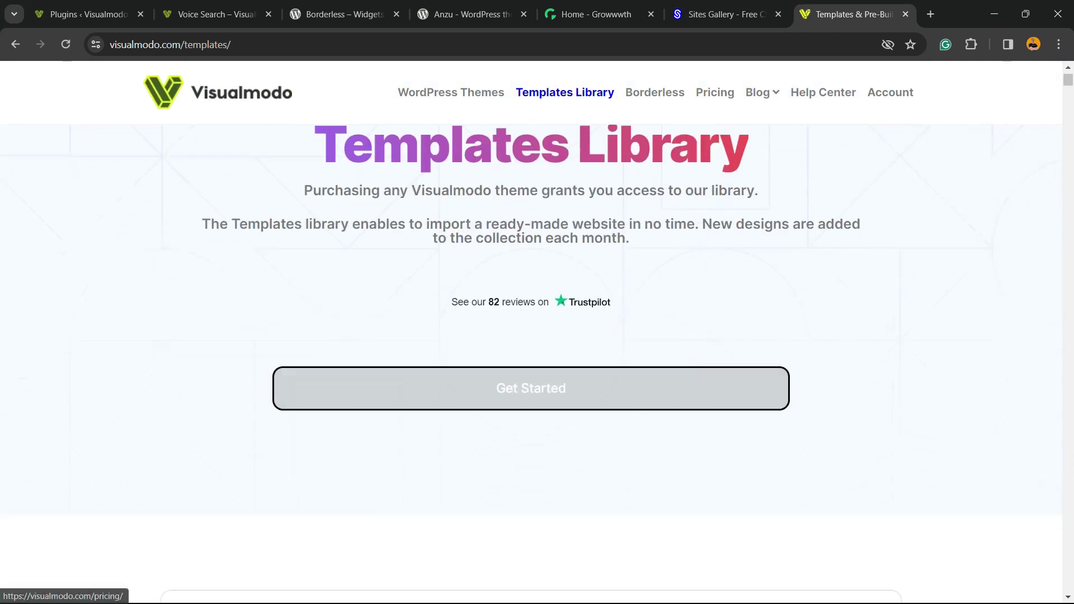
scroll(537, 335, "down", 15)
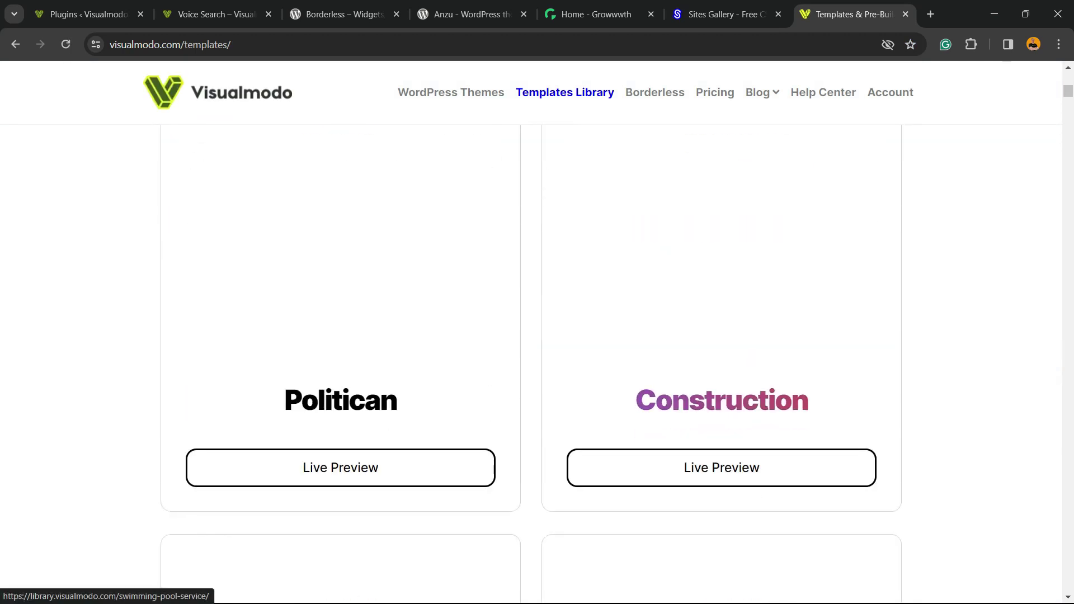
scroll(537, 336, "down", 20)
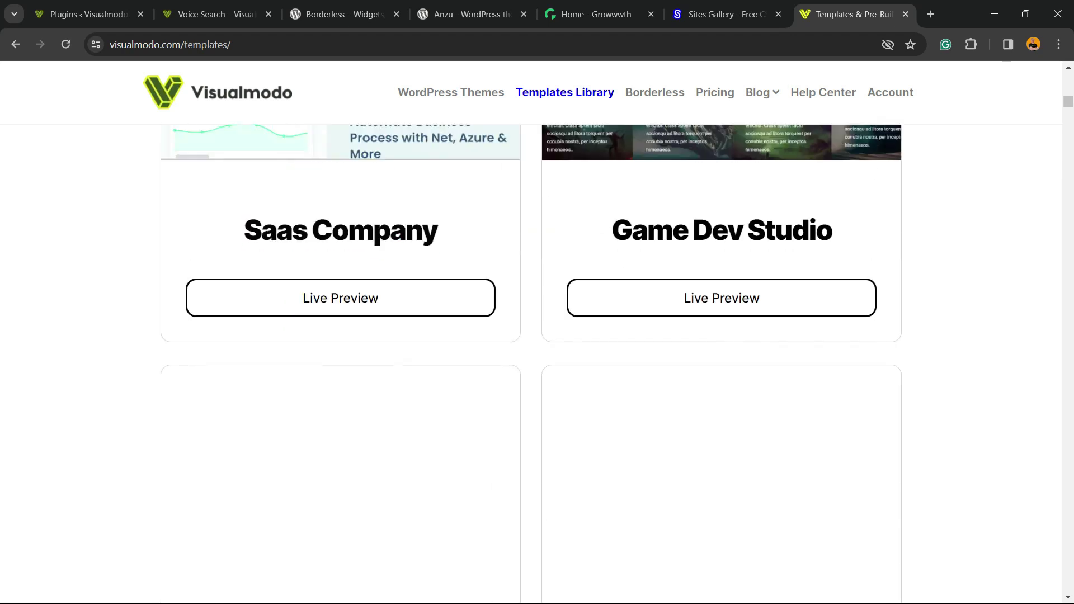
scroll(537, 335, "down", 20)
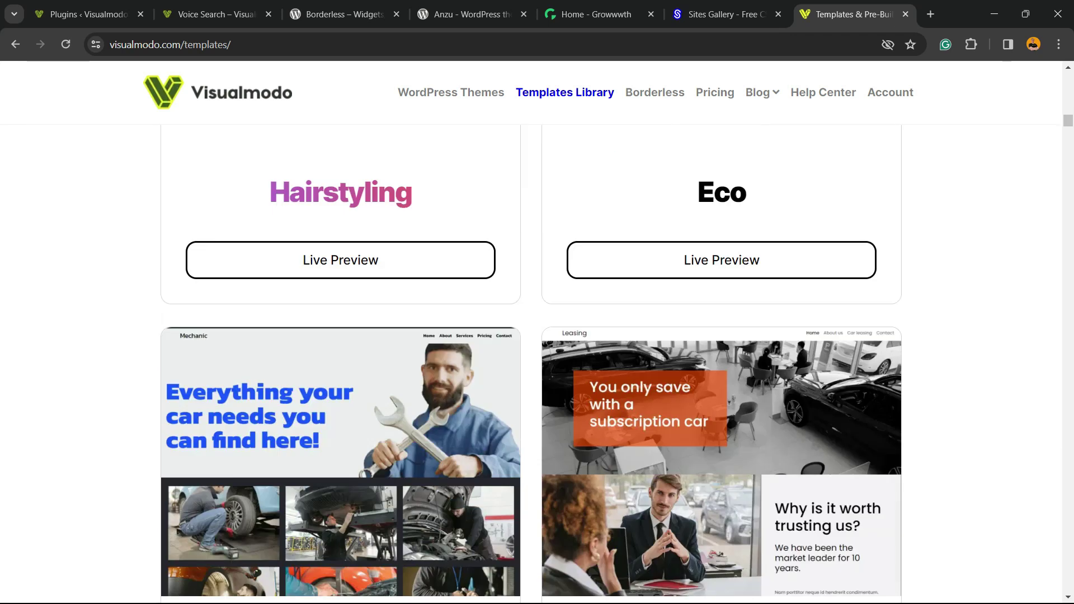
scroll(537, 336, "down", 20)
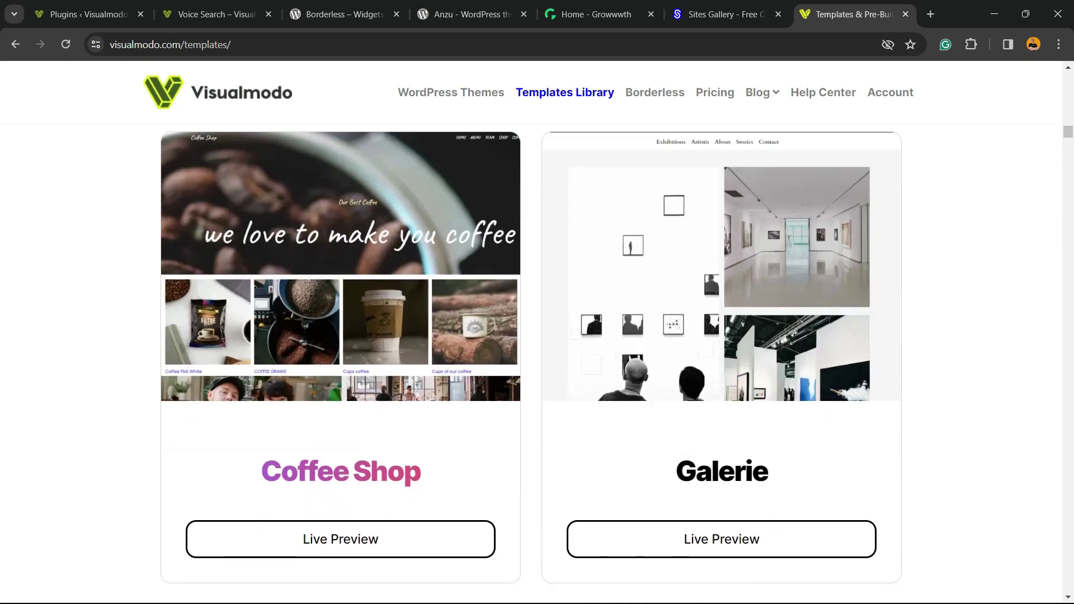
scroll(537, 335, "down", 15)
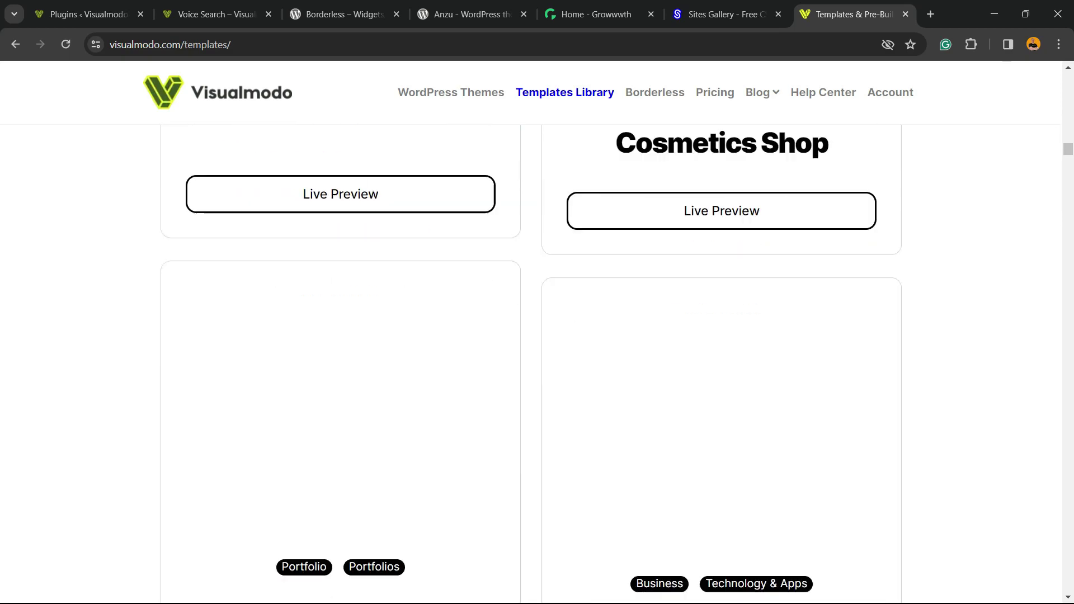